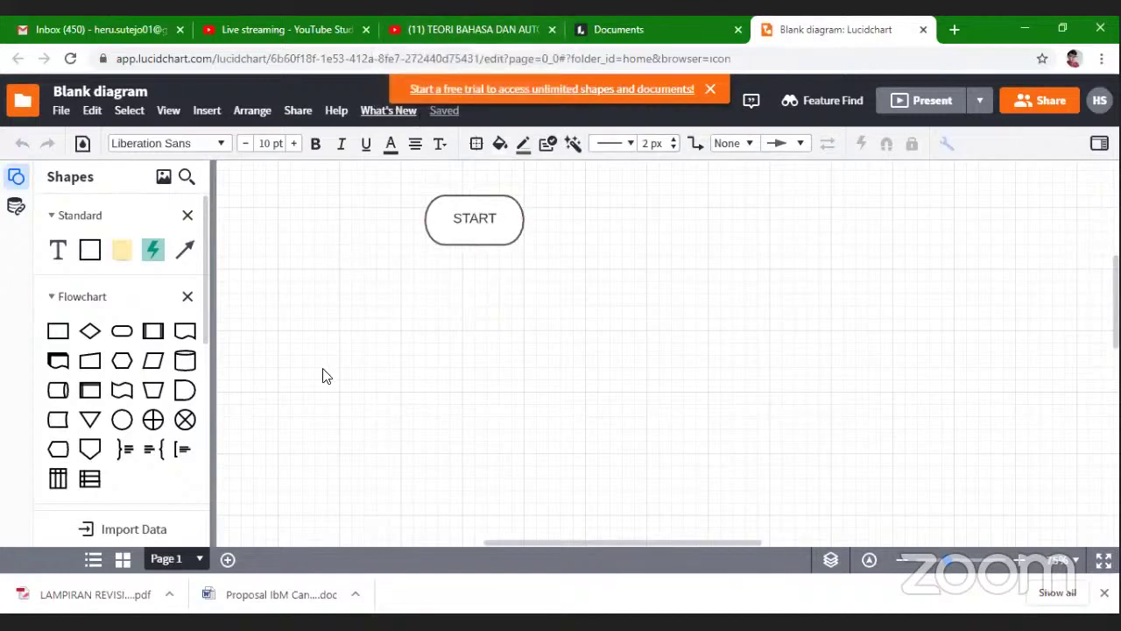
- Nudge the START terminator slightly upward and place a duplicate of it below
click(469, 237)
drag(481, 215, 481, 210)
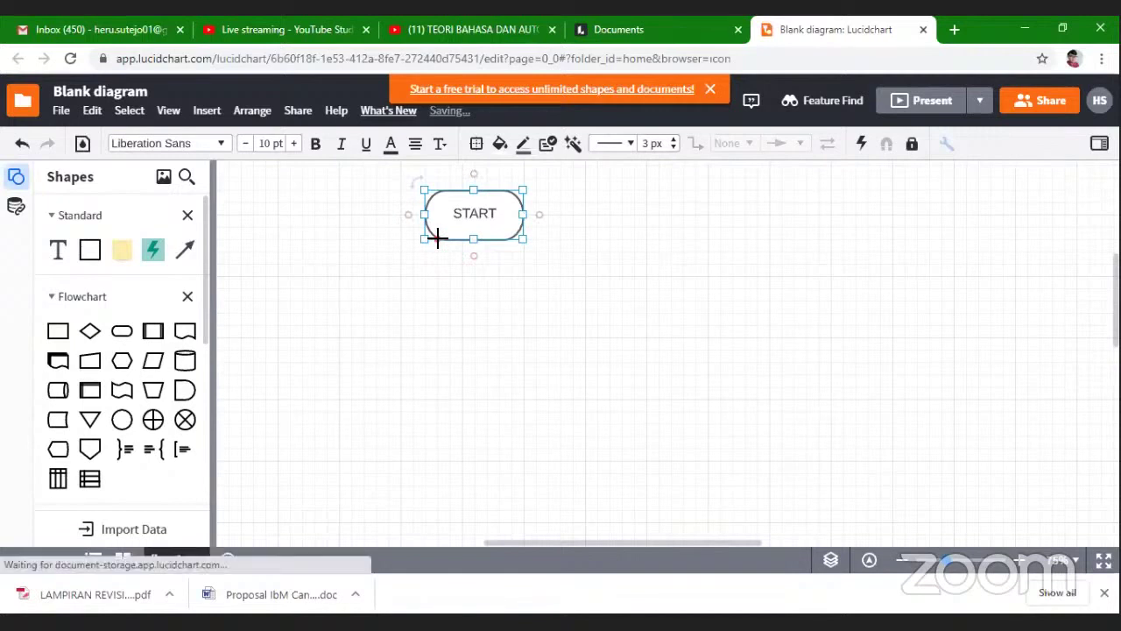
drag(436, 237, 481, 311)
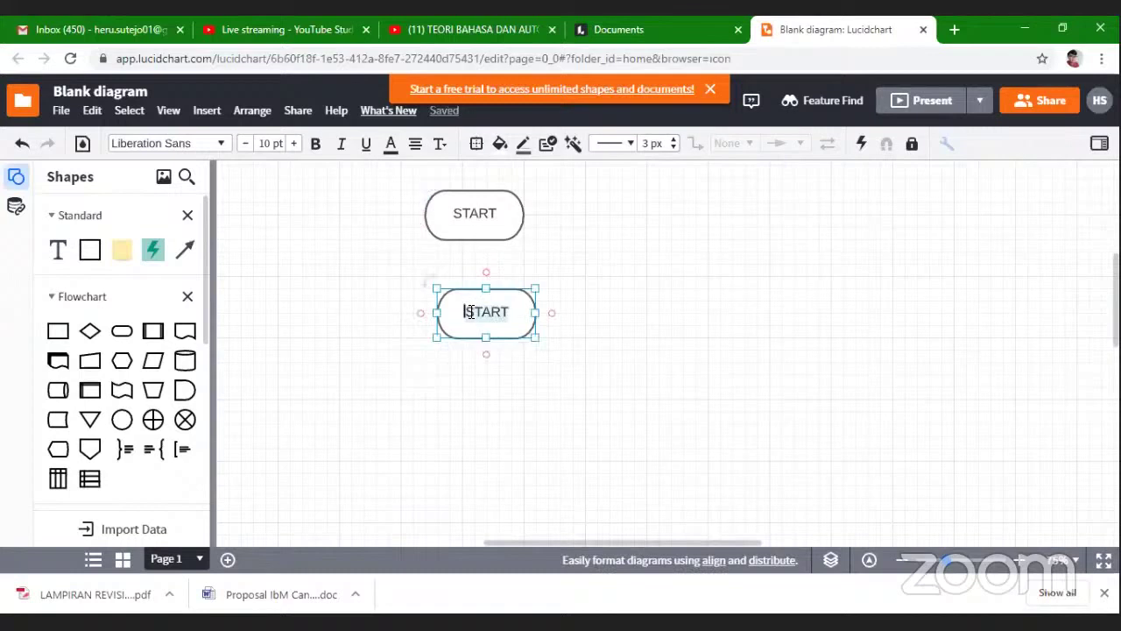
- Relabel the duplicate terminator END and move it further down, leaving a gap below START
double_click(517, 310)
key(BackSpace)
key(BackSpace)
key(BackSpace)
key(BackSpace)
key(BackSpace)
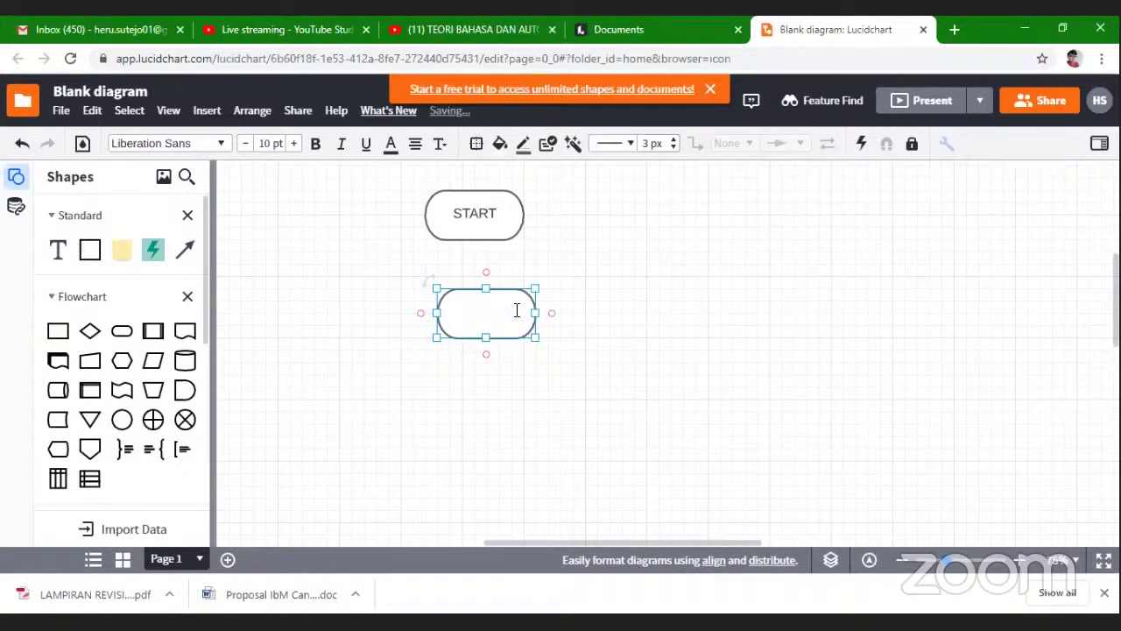
text(END)
click(609, 329)
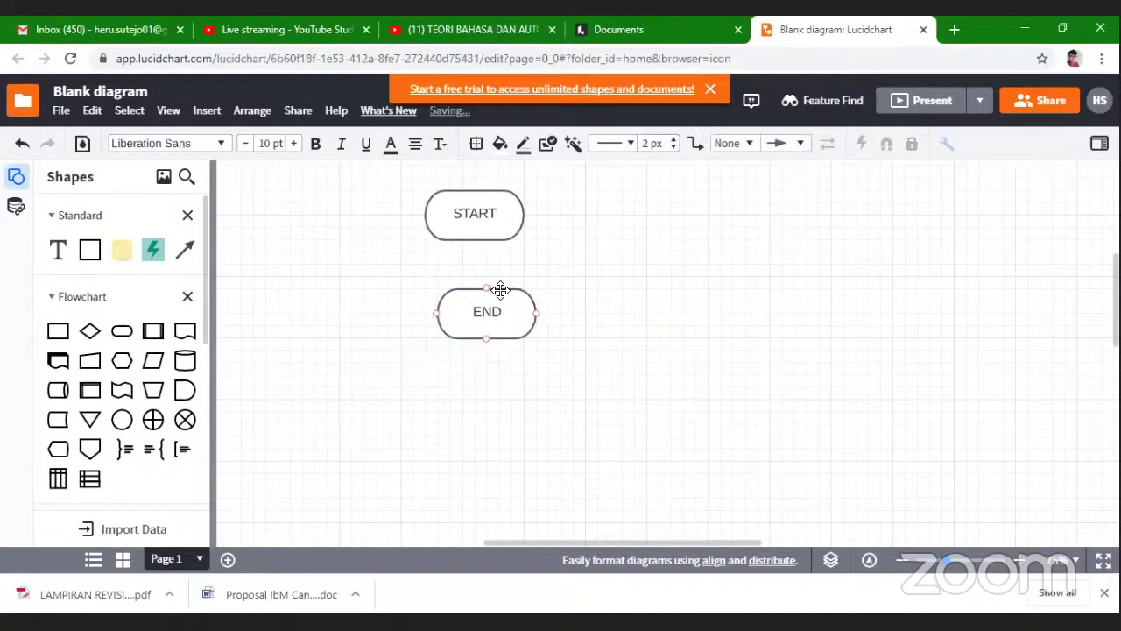
drag(499, 291, 477, 436)
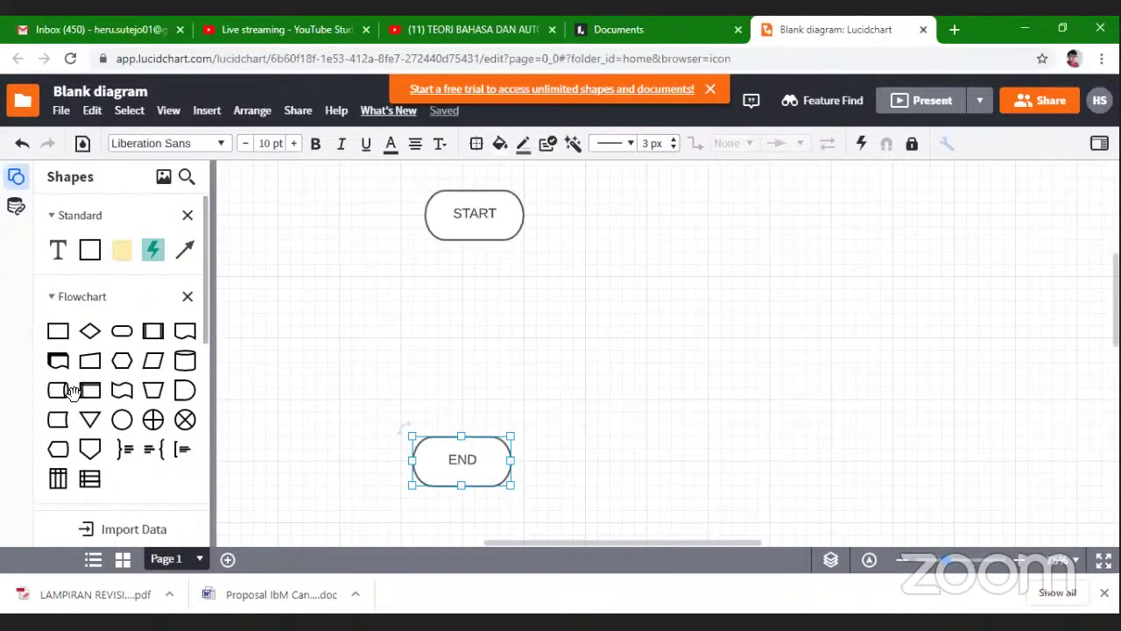
- Add a Preparation hexagon directly below START, aligned with it
mouse_move(76, 400)
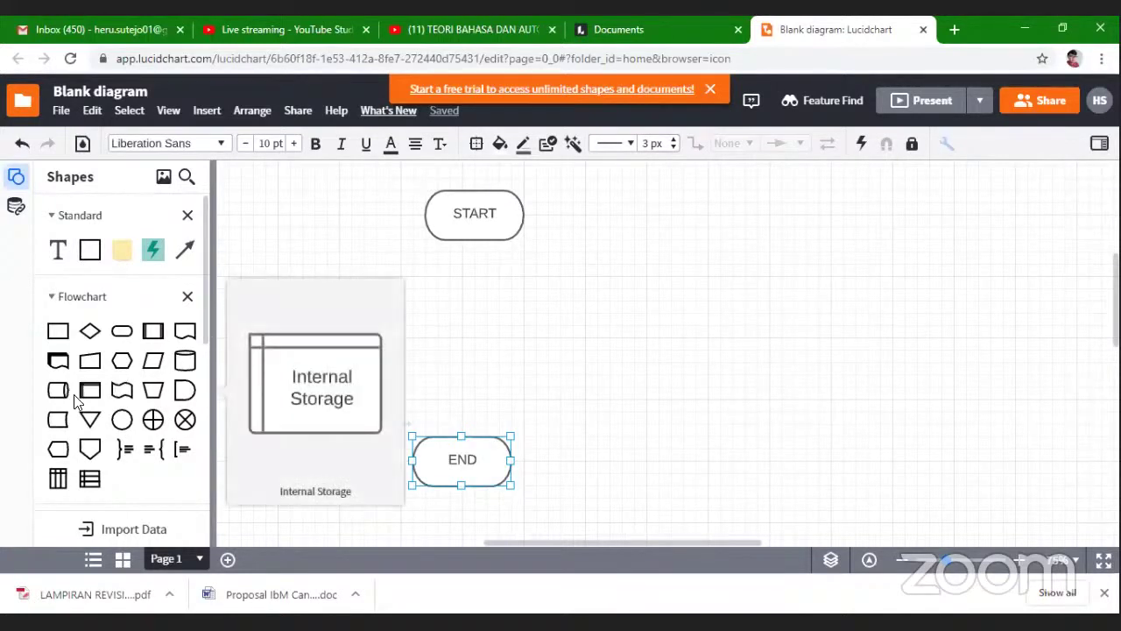
mouse_move(128, 388)
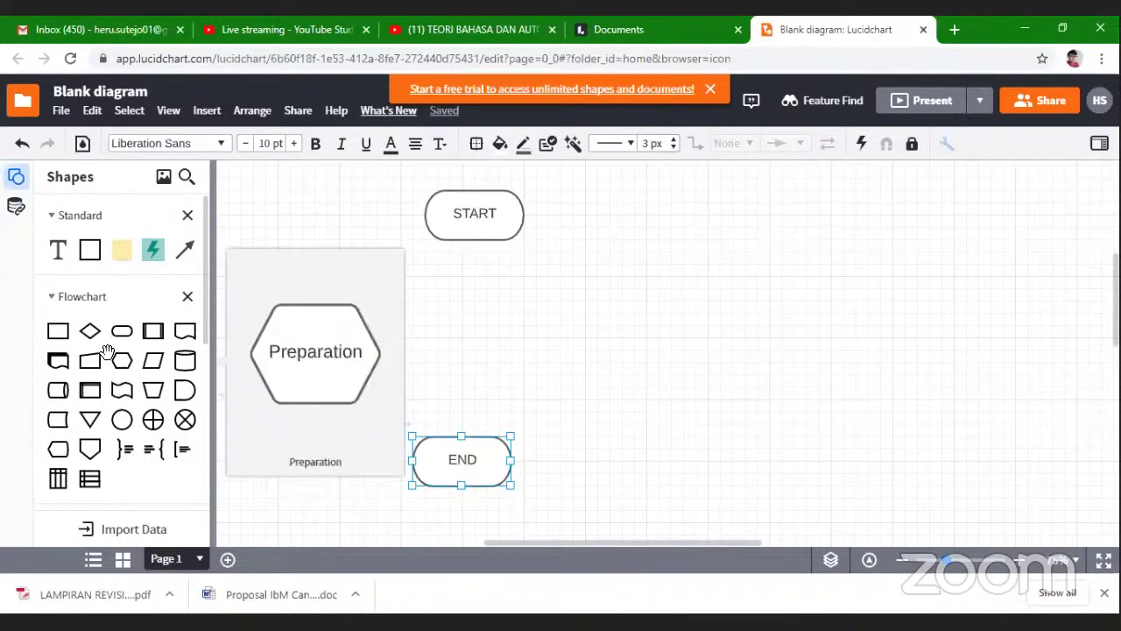
mouse_move(87, 363)
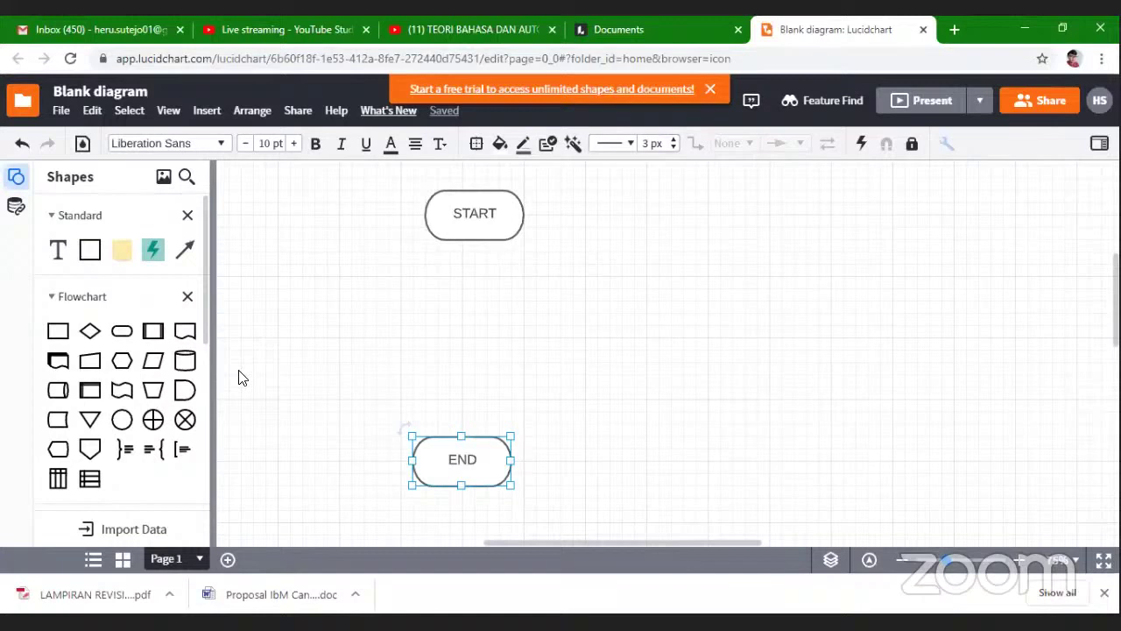
mouse_move(122, 360)
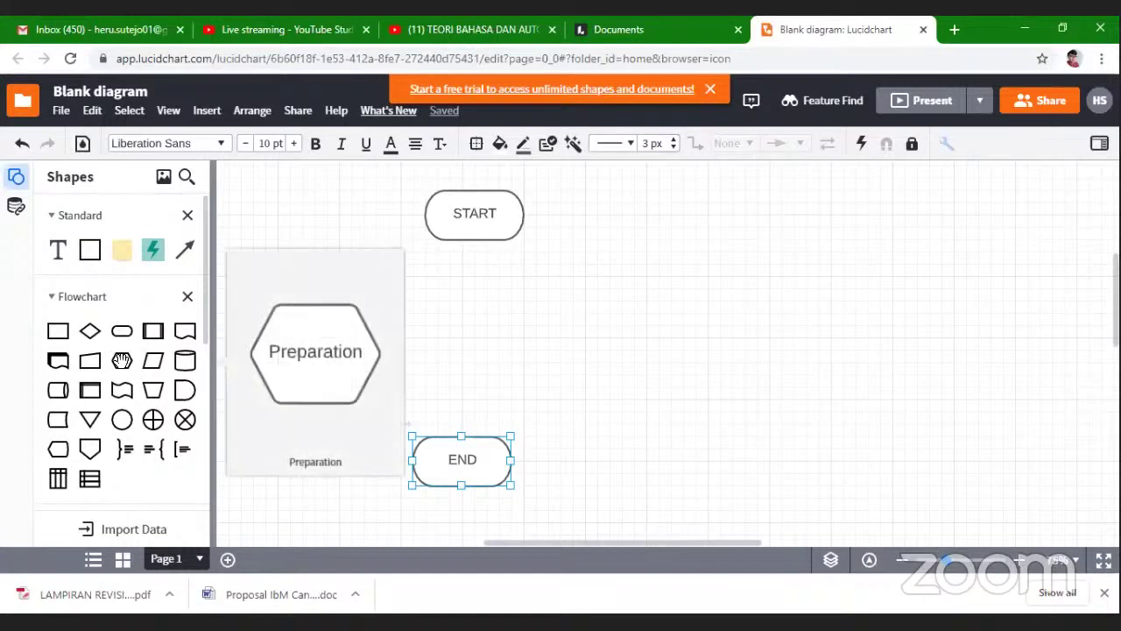
drag(121, 360, 494, 320)
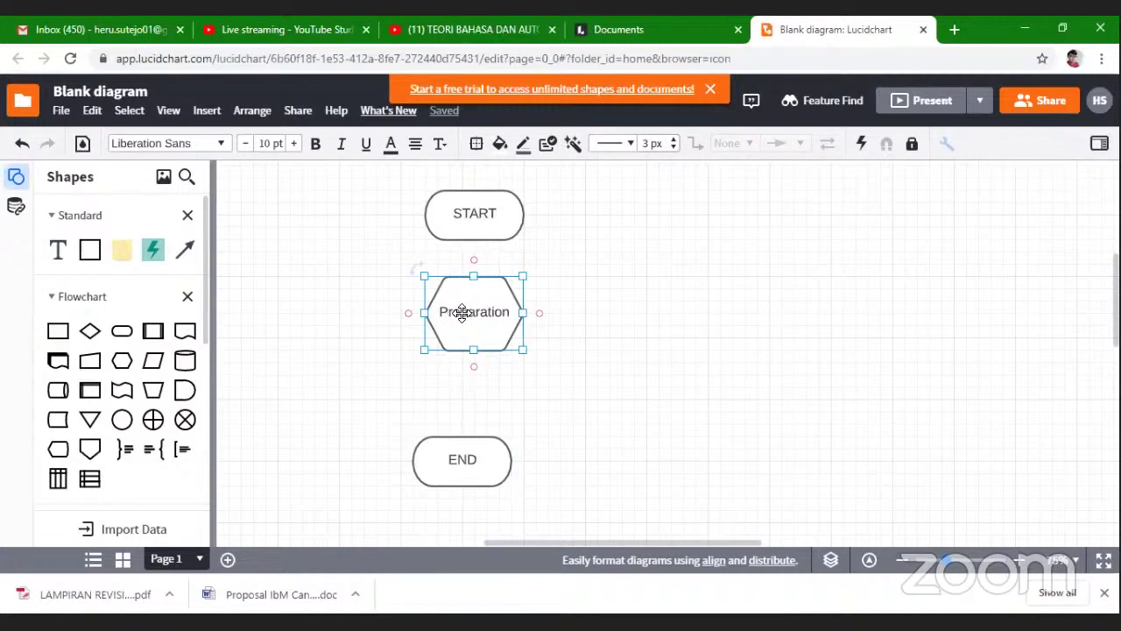
- Replace the hexagon's text with "a,b,c : integer"
double_click(448, 313)
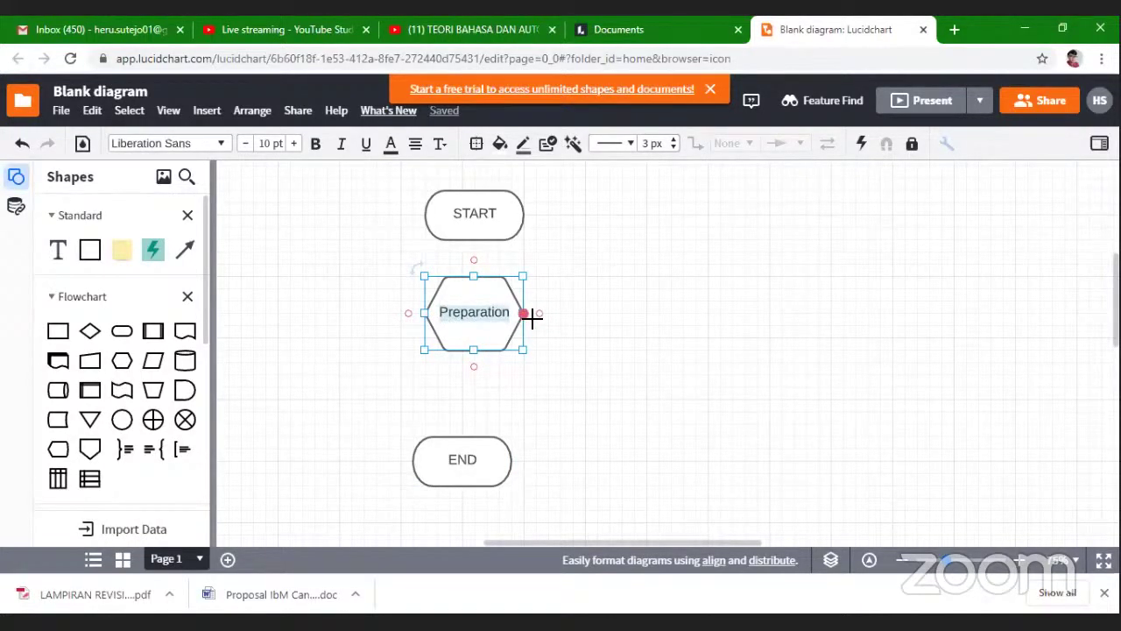
key(BackSpace)
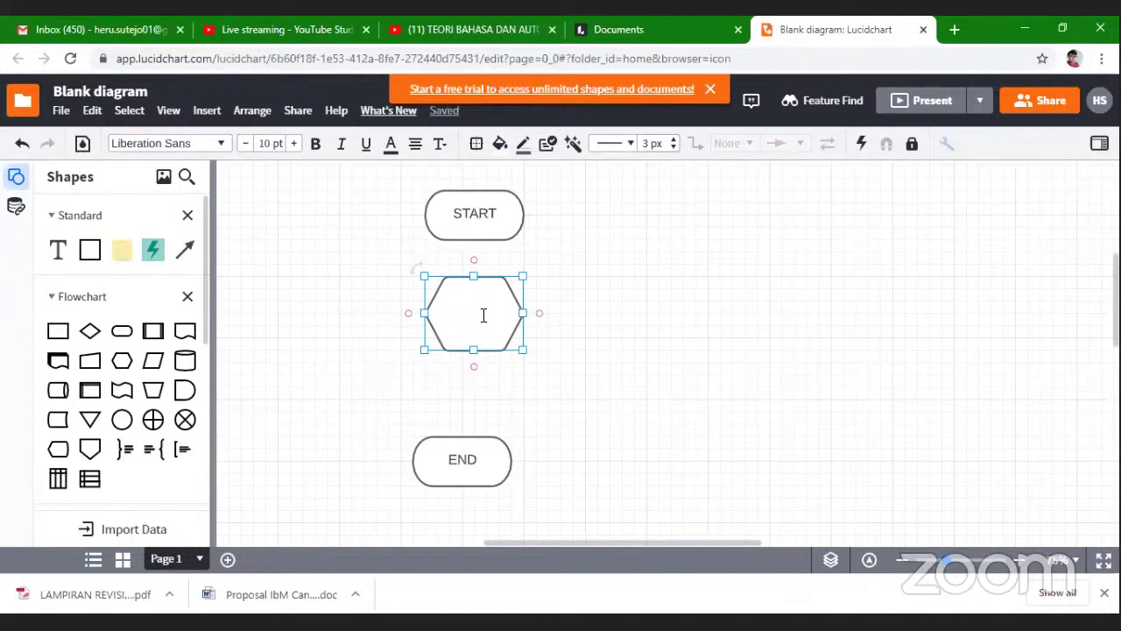
text(a, b, c)
key(BackSpace)
key(BackSpace)
text(, c)
double_click(459, 309)
click(496, 314)
key(ctrl+a)
key(BackSpace)
text(a,b,c : integer)
click(614, 368)
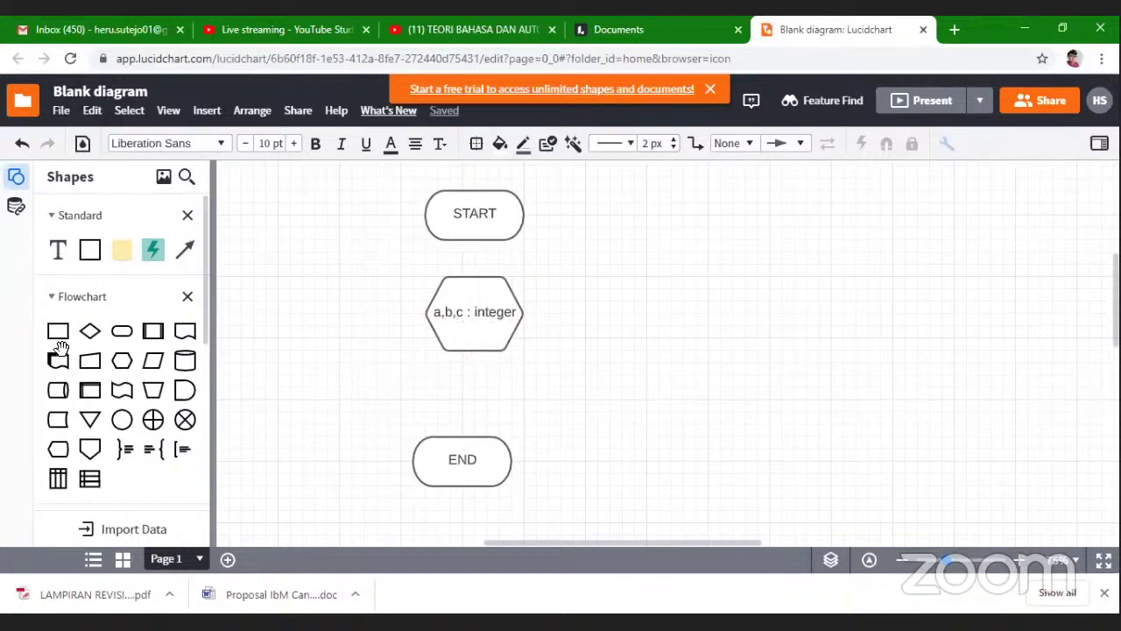
- Add a Process rectangle below the hexagon and move the END terminator down and aside to the right
drag(323, 400, 511, 398)
drag(462, 465, 708, 464)
drag(516, 343, 482, 377)
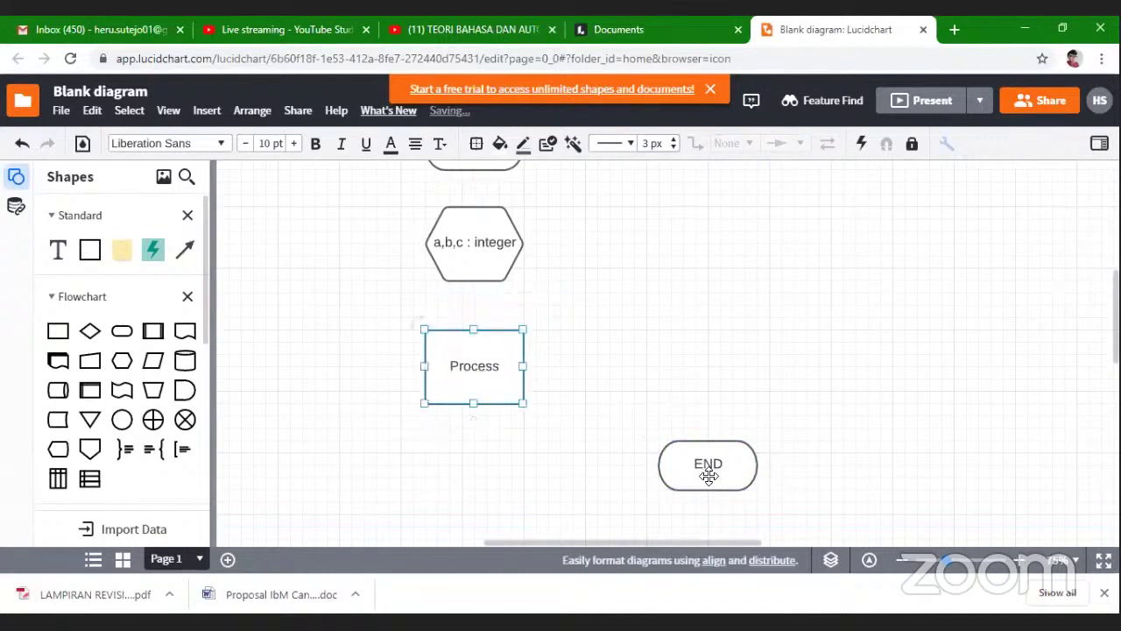
drag(706, 473, 672, 524)
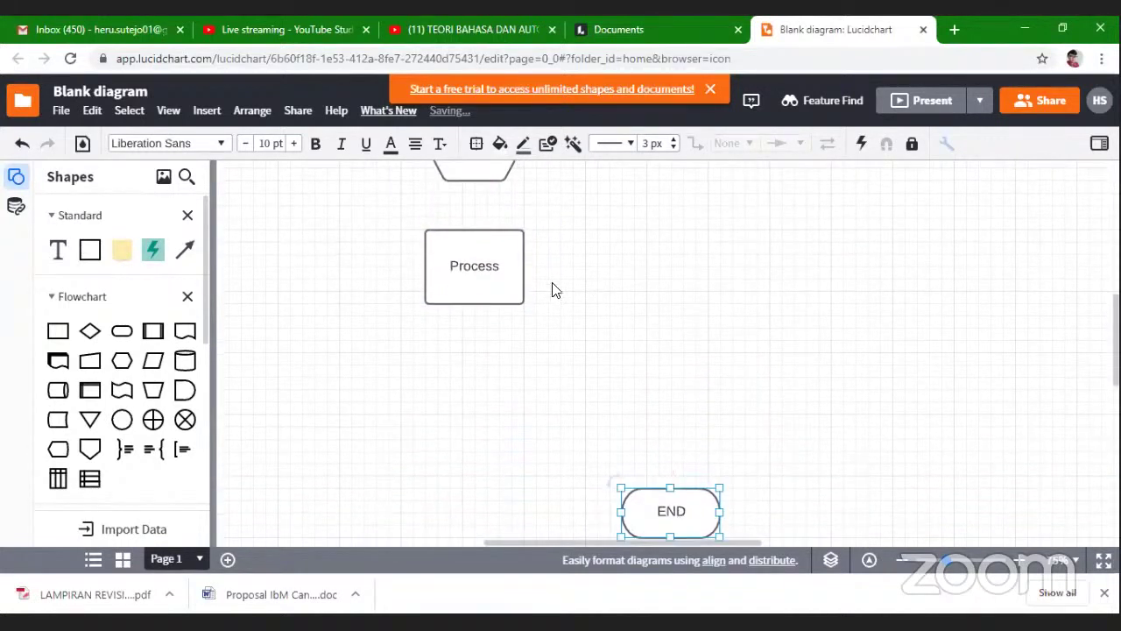
- Replace the Process rectangle's text with "Masukan rumus c=a+b"
click(484, 266)
double_click(484, 265)
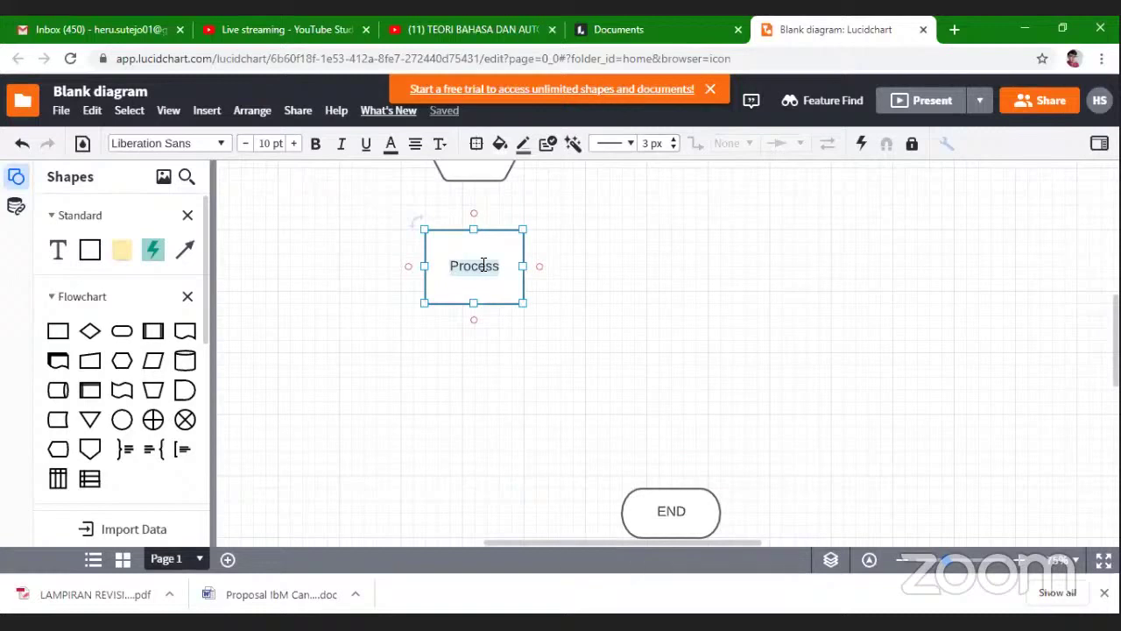
text(c)
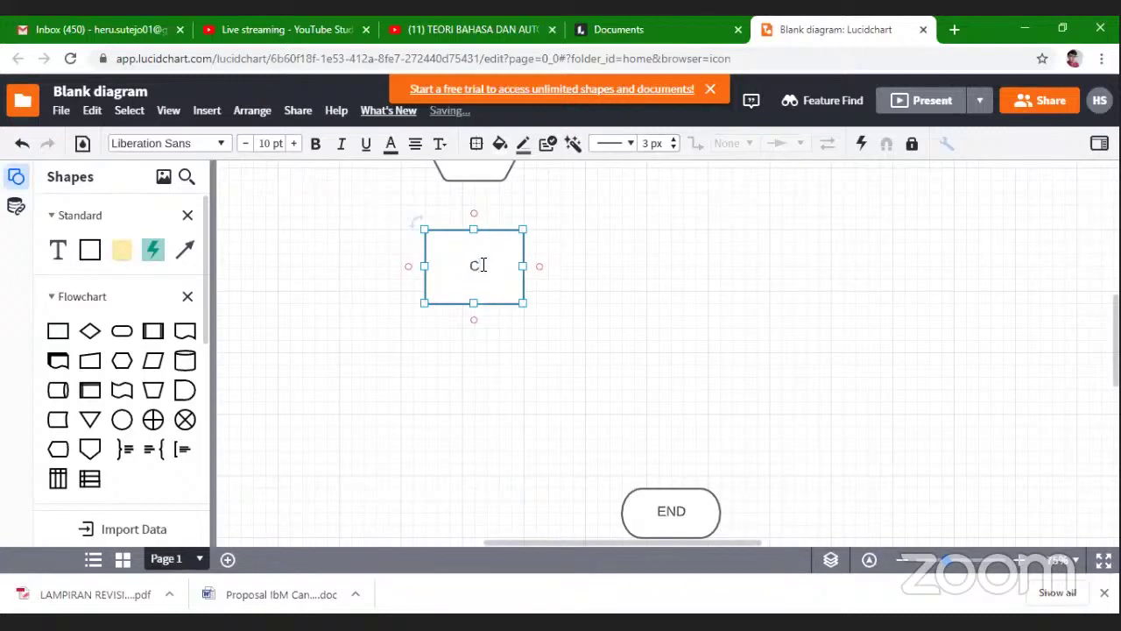
key(BackSpace)
text(Masukan rumus)
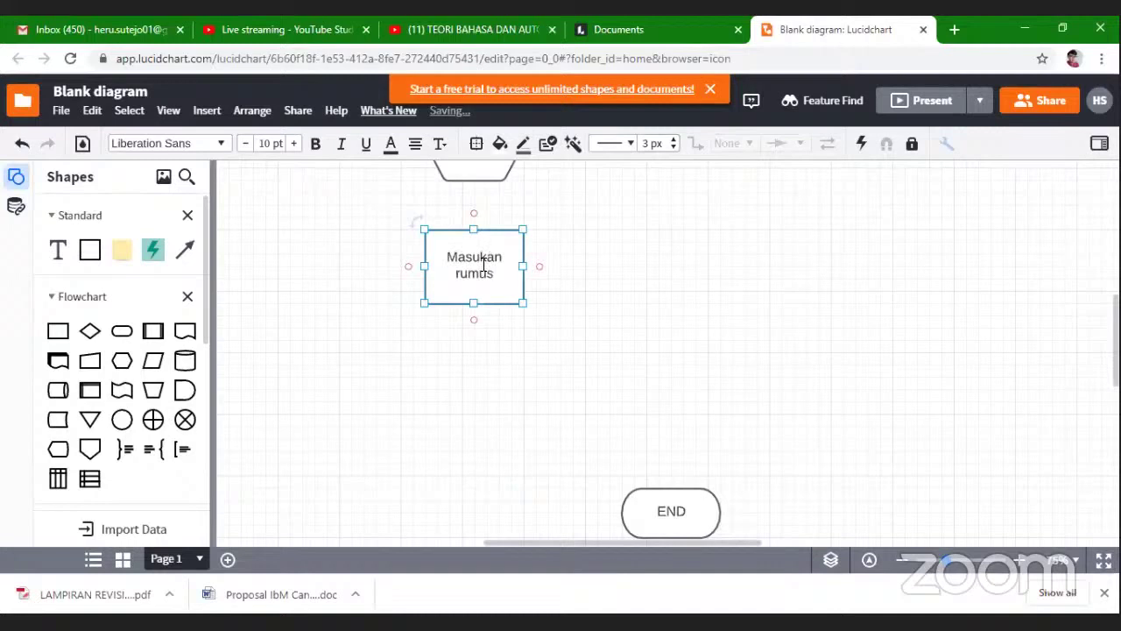
text( C)
key(BackSpace)
text(c=a+b)
click(694, 306)
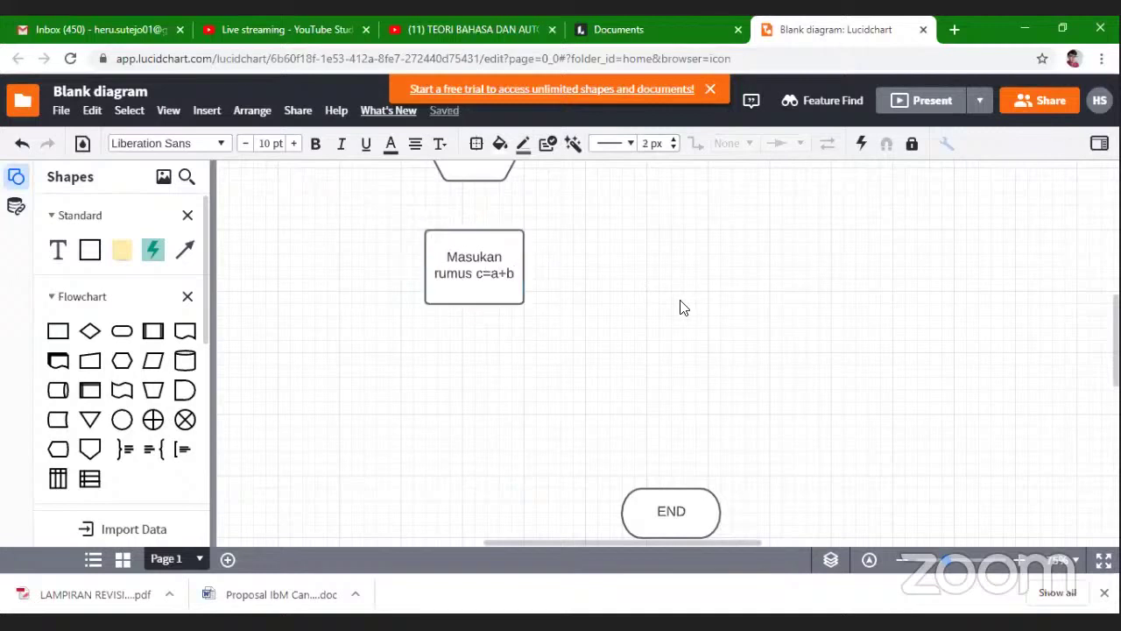
- Move the formula rectangle down and insert a Data parallelogram between it and the hexagon, aligned with the hexagon
scroll(666, 350, up, 3)
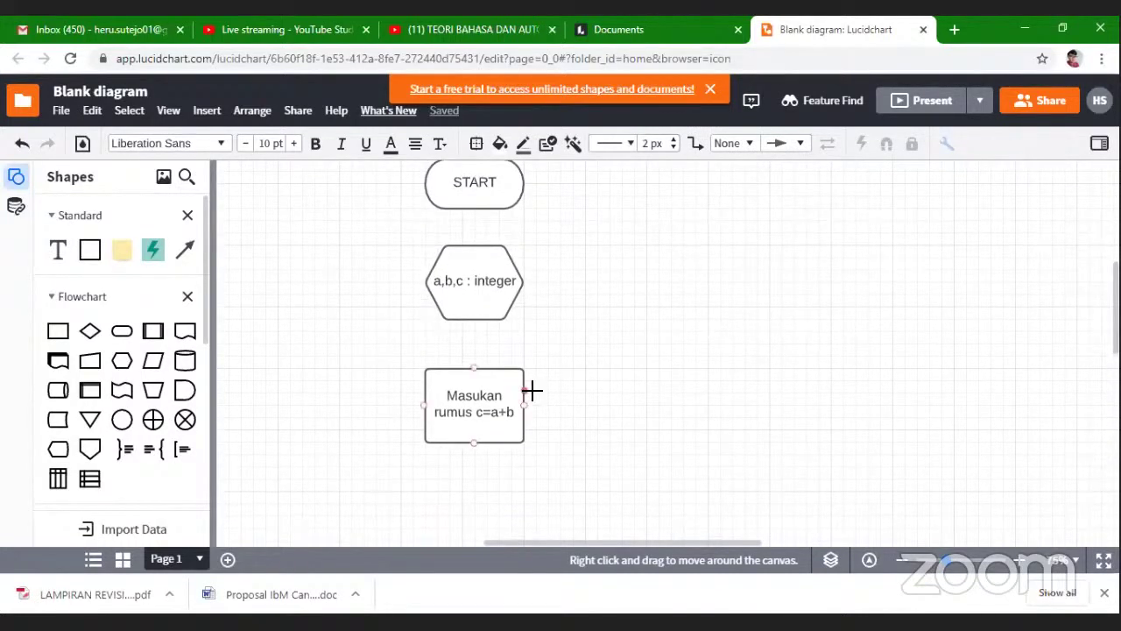
click(476, 437)
drag(476, 437, 482, 473)
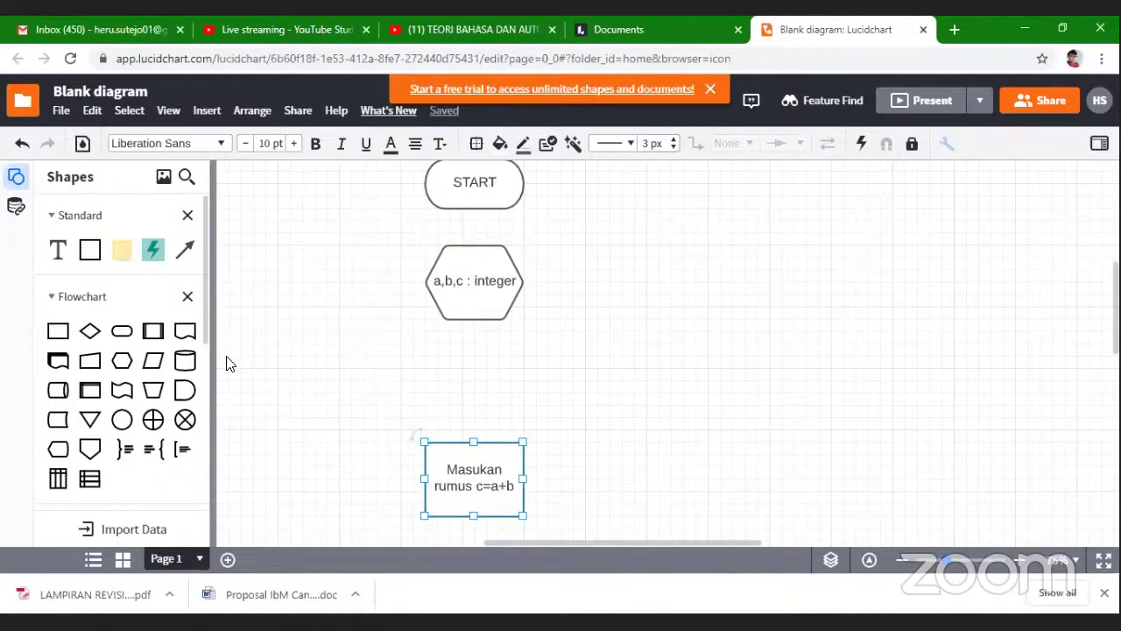
drag(150, 363, 487, 378)
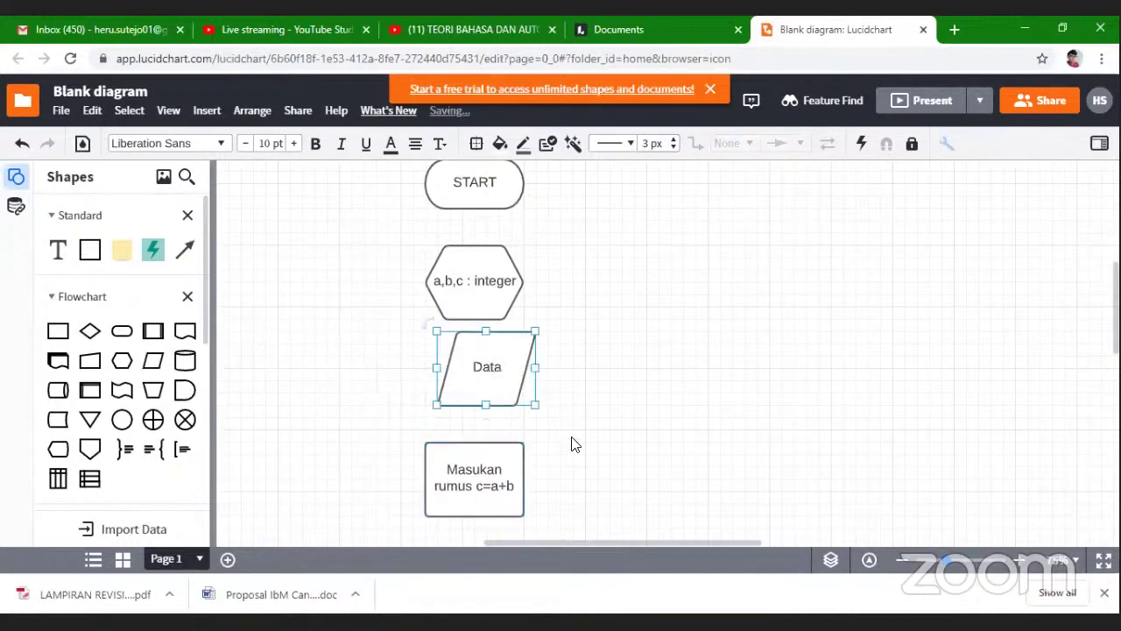
drag(471, 478, 483, 527)
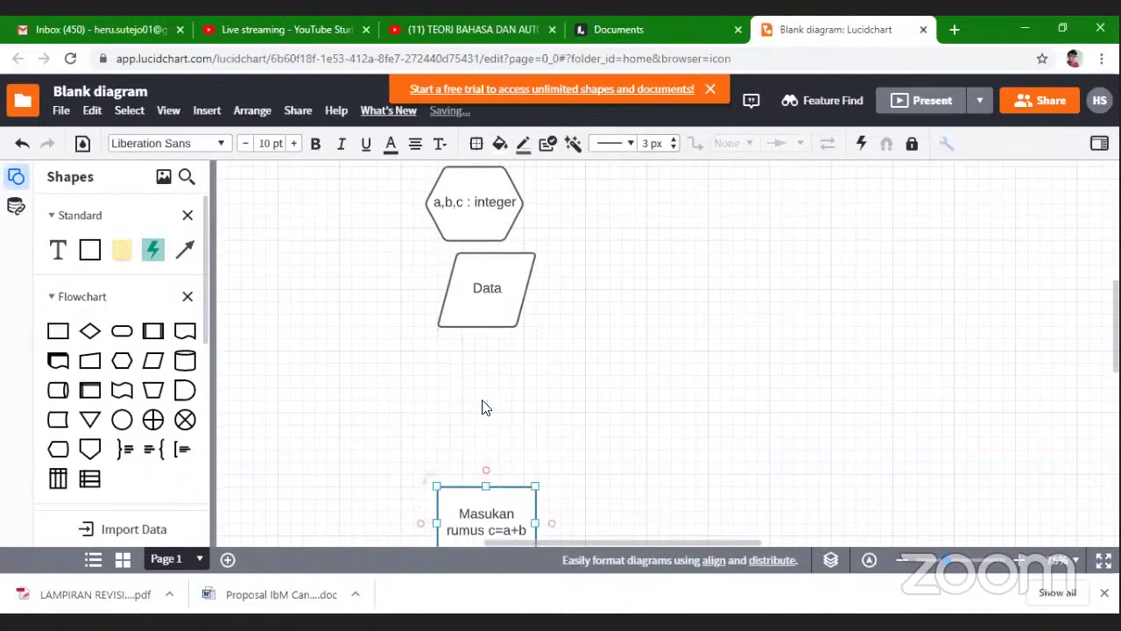
drag(478, 315, 474, 323)
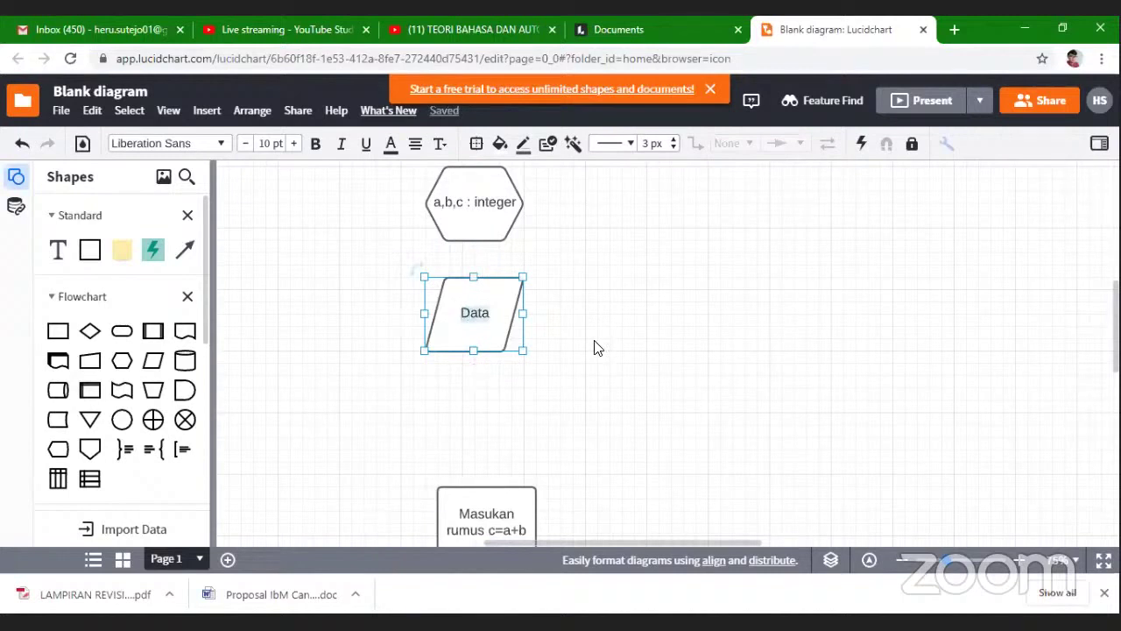
- Replace the Data parallelogram's text with "a=2, b=7"
text(a=2)
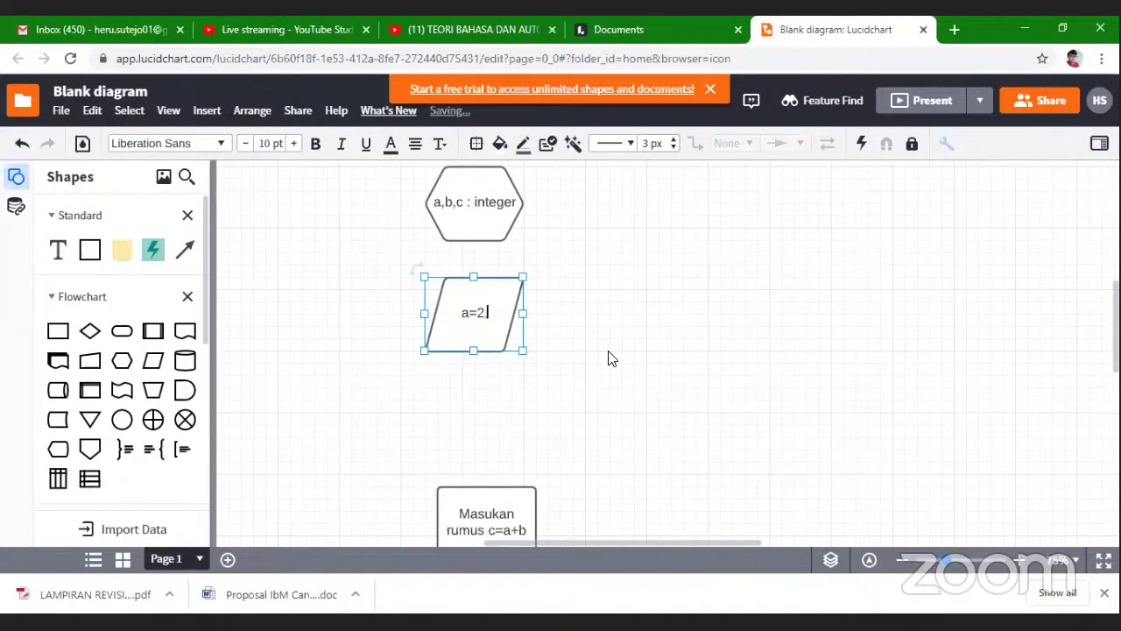
text(, b=7)
click(667, 484)
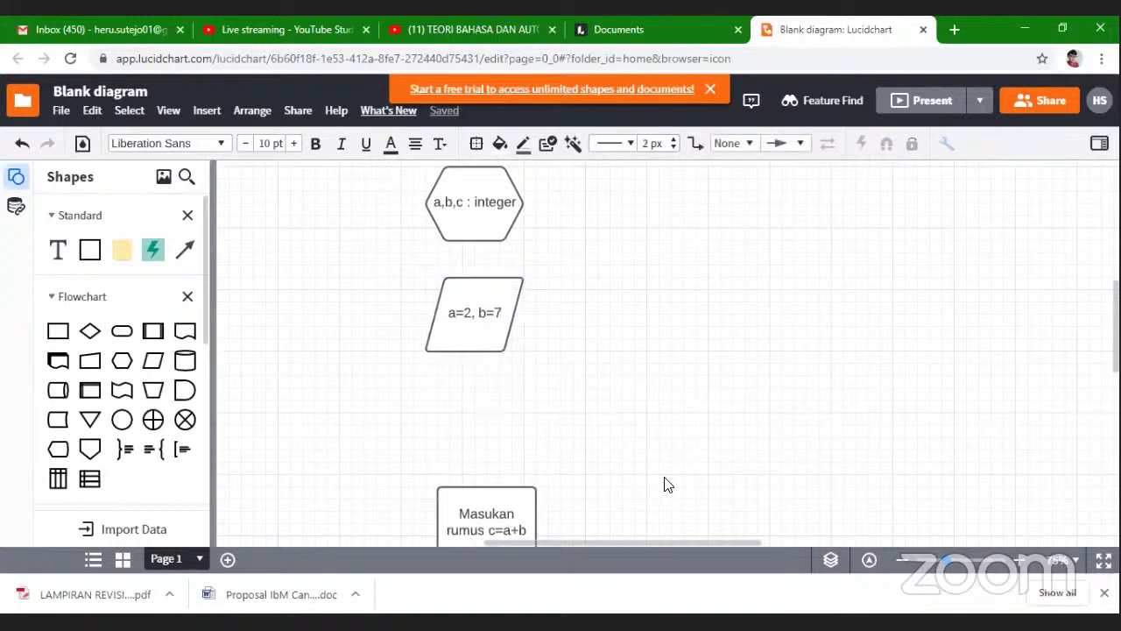
- Move the formula rectangle up to just below the parallelogram, aligned with the shapes above
drag(488, 495, 488, 400)
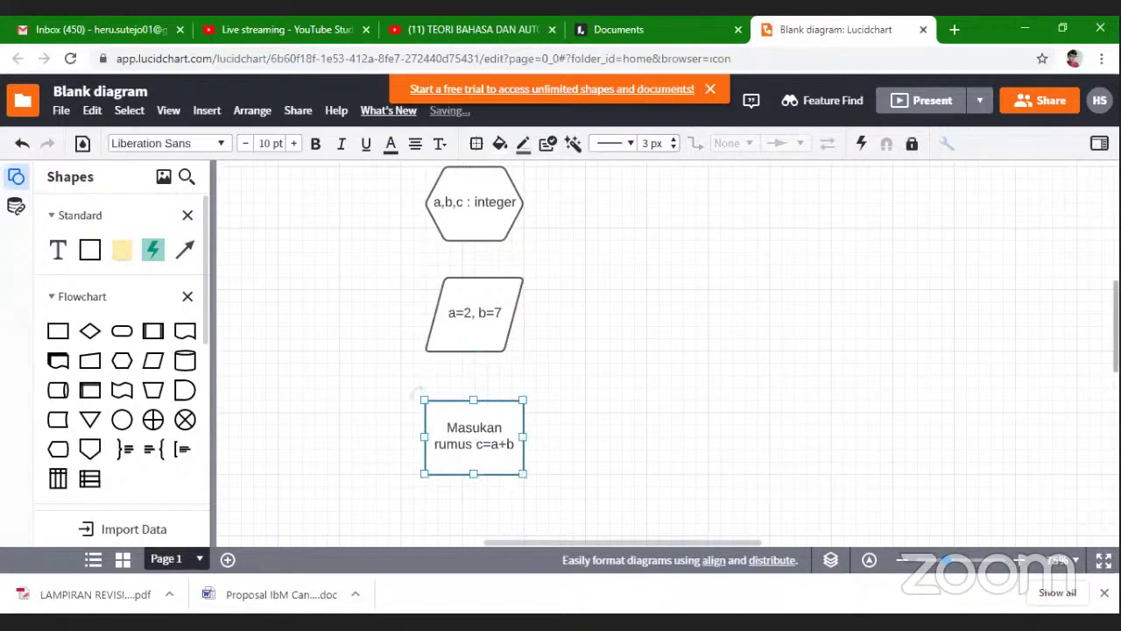
scroll(666, 350, up, 3)
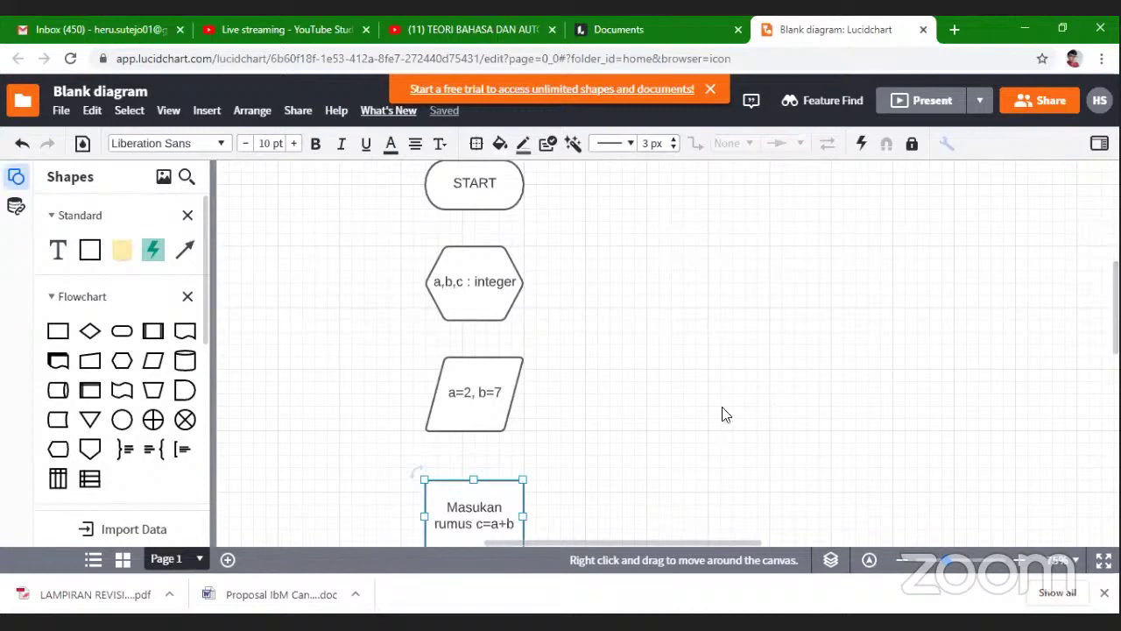
scroll(666, 351, down, 1)
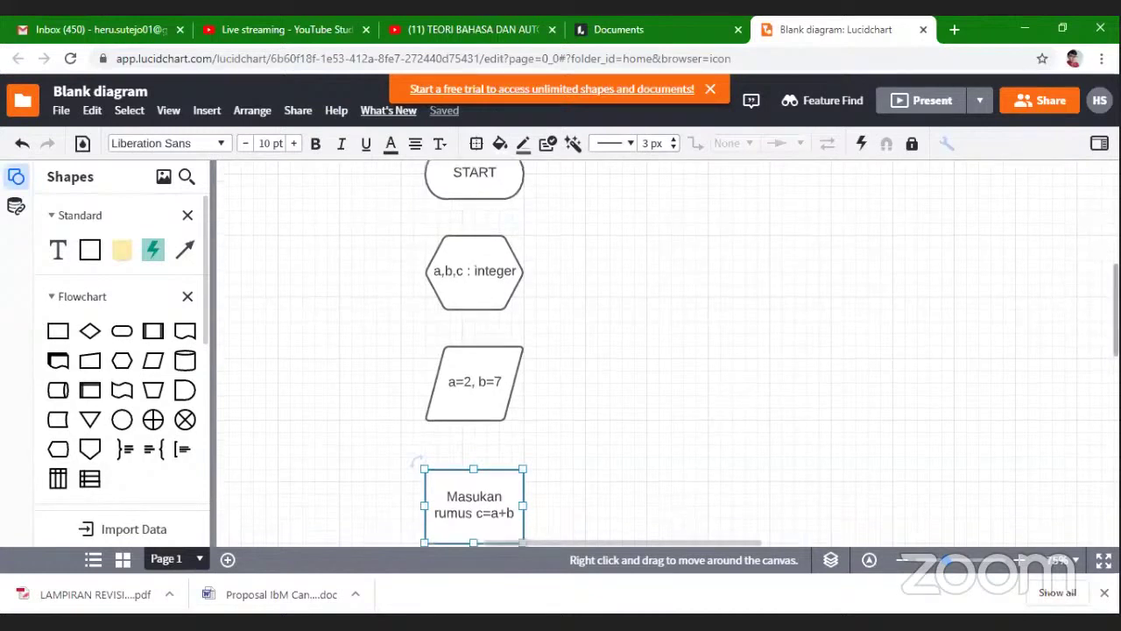